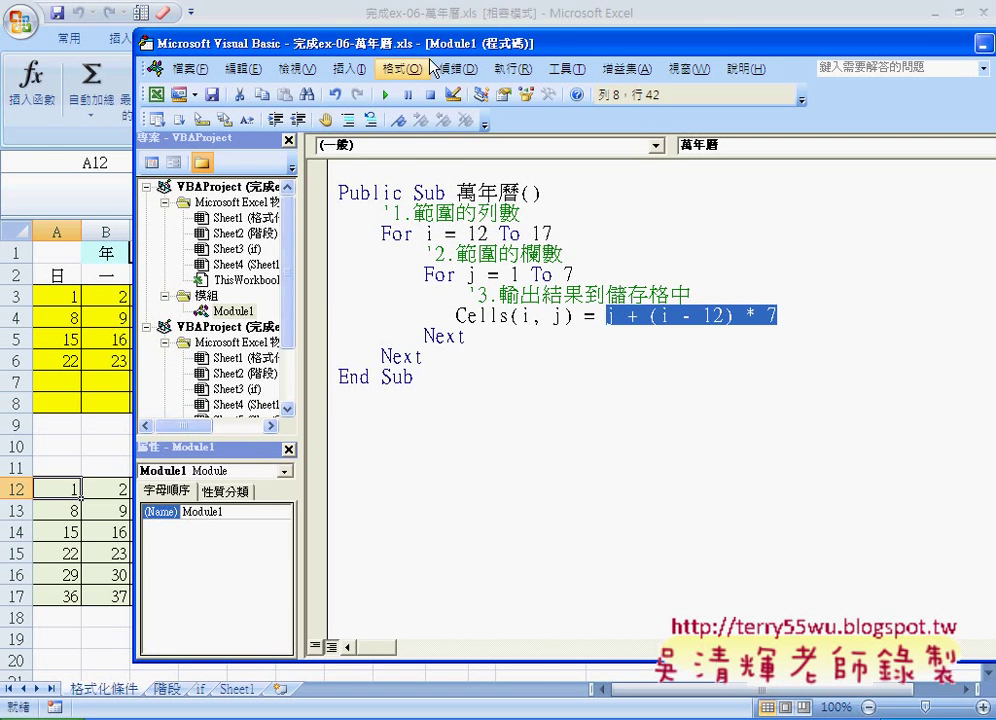
- Insert -range("L4")+1 right after j in the Cells(i, j) day formula
click(733, 315)
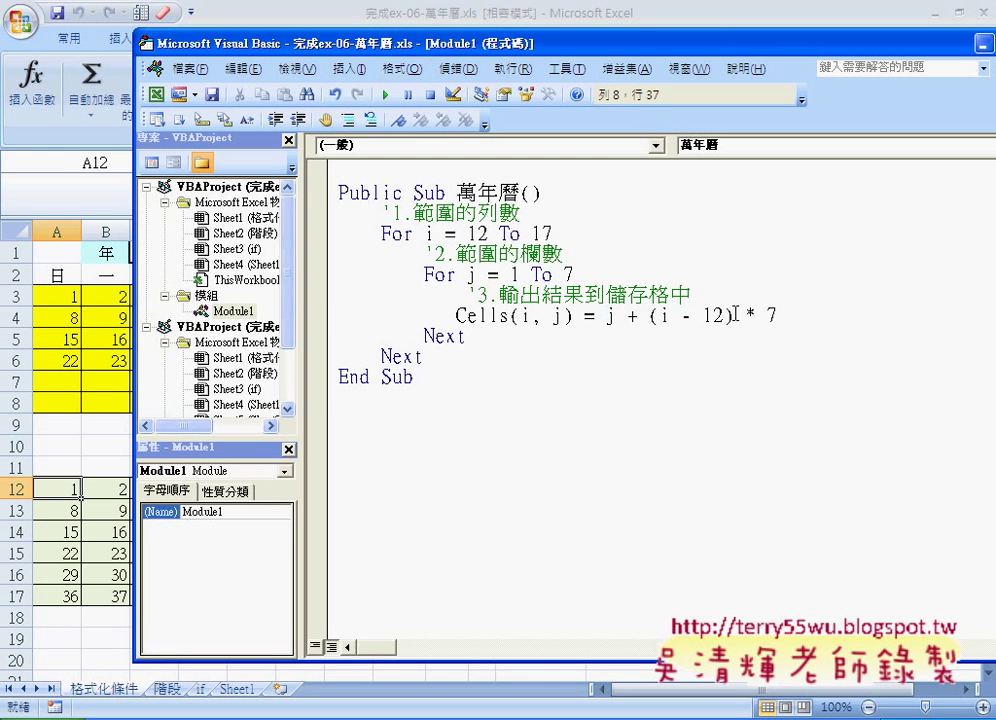
double_click(620, 315)
click(626, 315)
text(-)
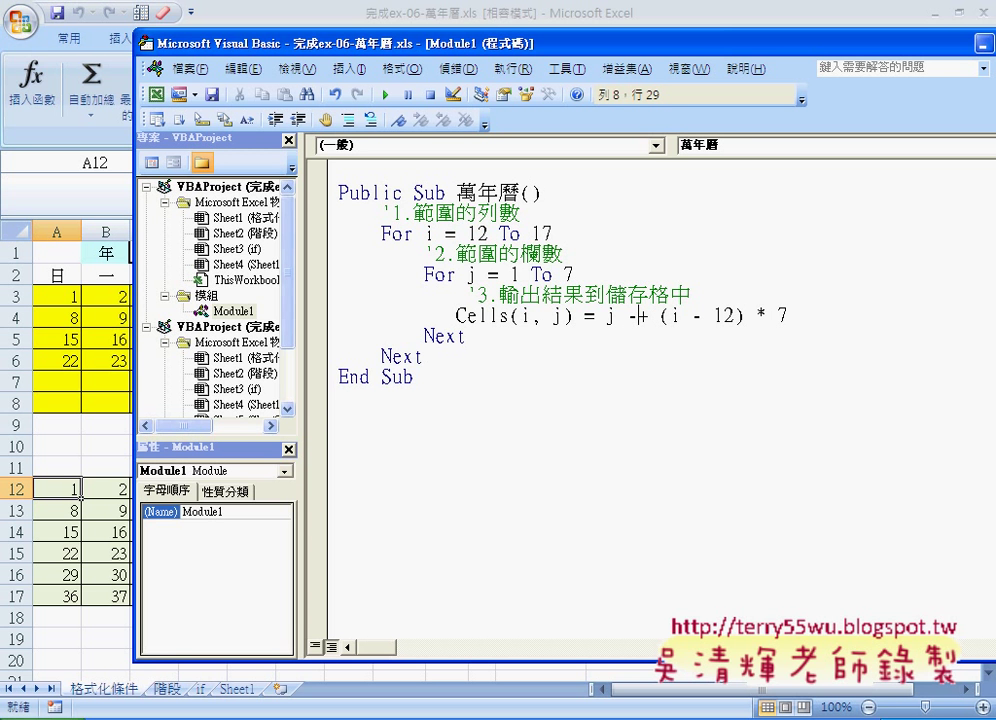
text(ra)
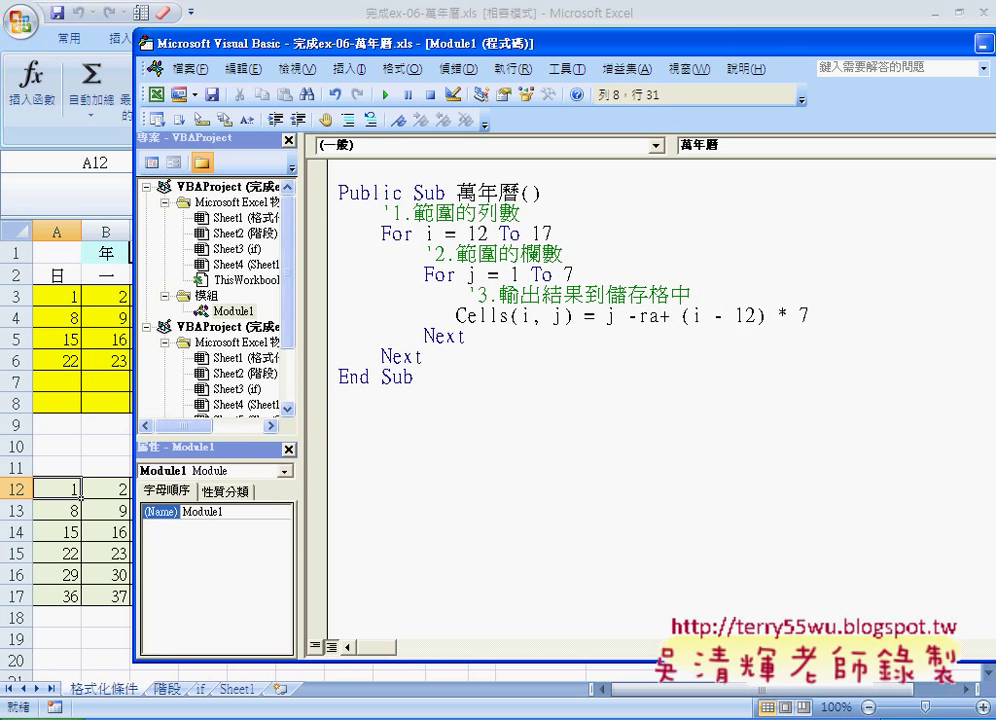
text(n)
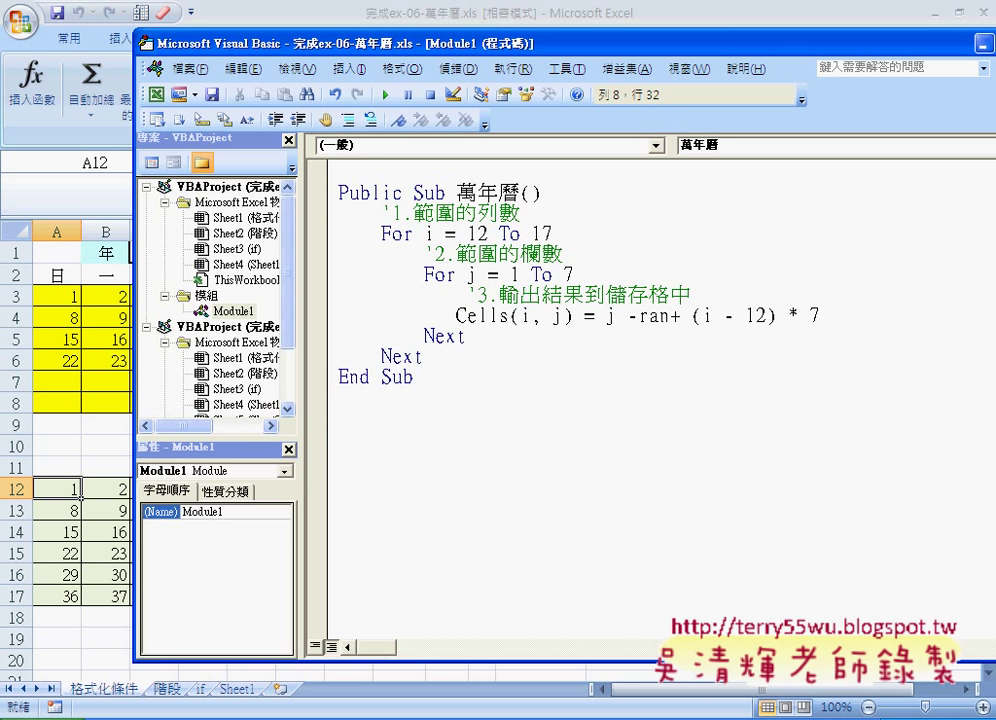
text(ge()
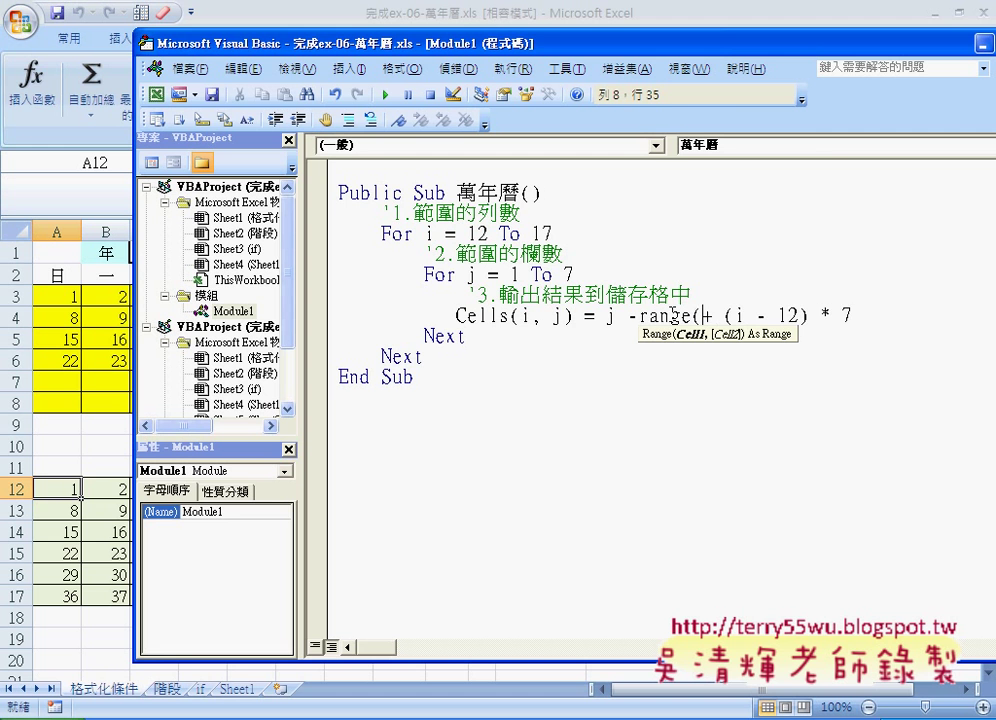
text("L)
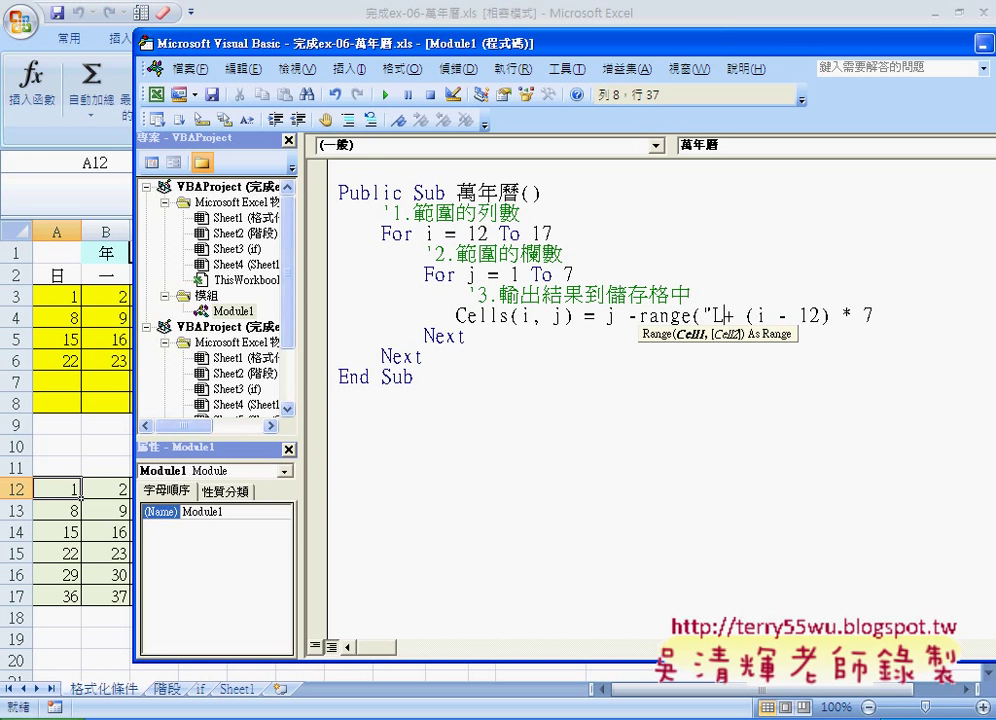
text(4")
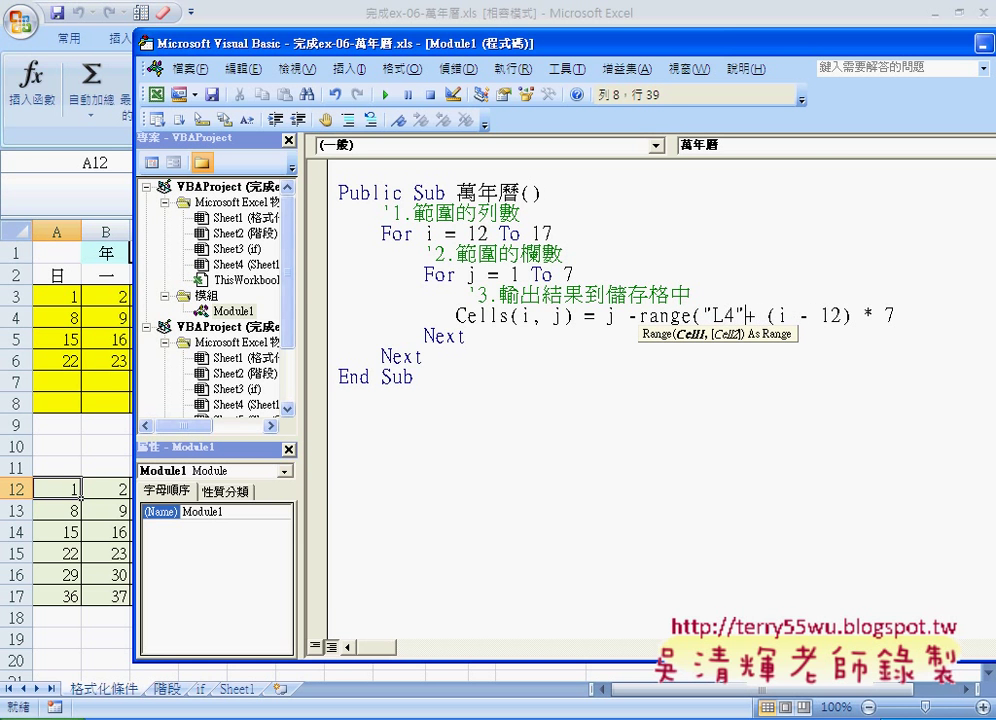
text())
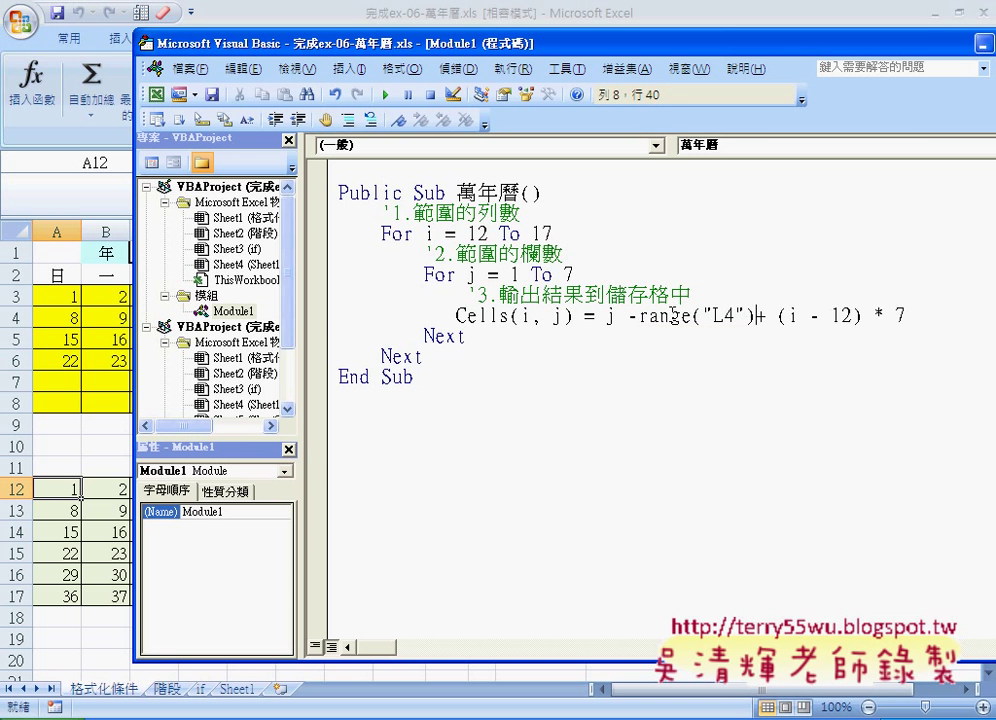
text(+1)
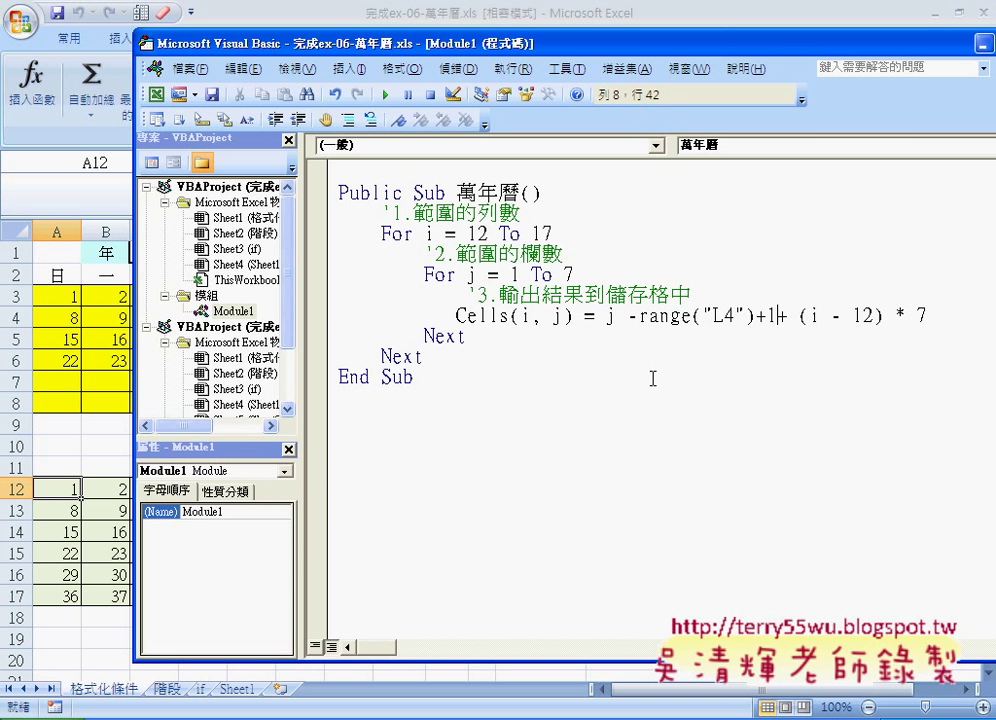
click(651, 378)
- Highlight the new Range("L4") + 1 term and shift the editor right to show the sheet
drag(649, 316, 808, 316)
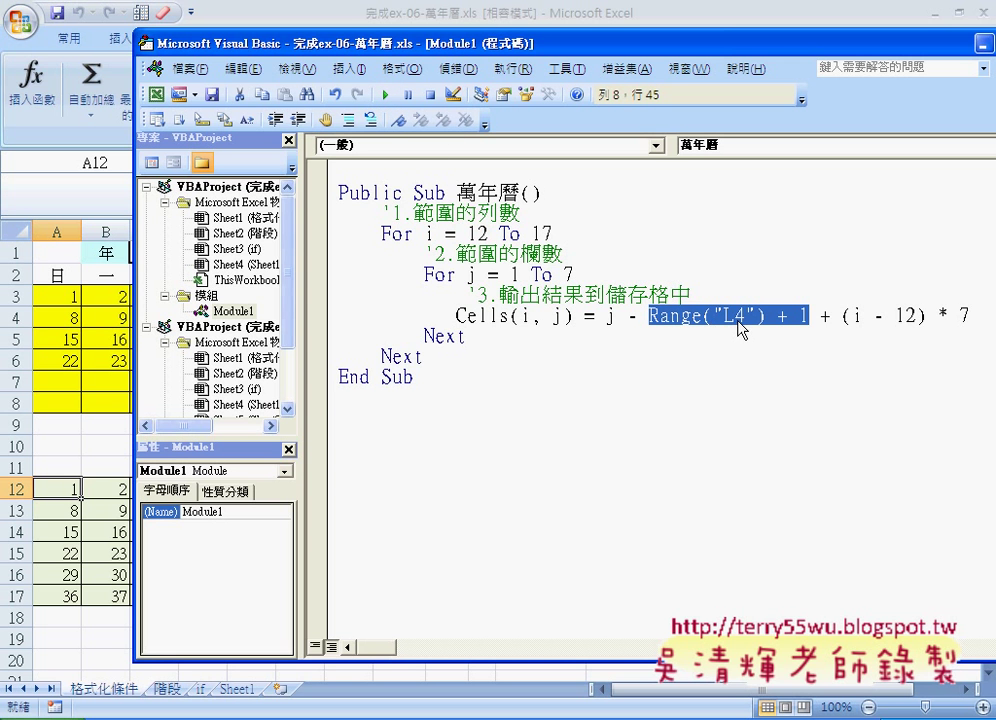
click(714, 350)
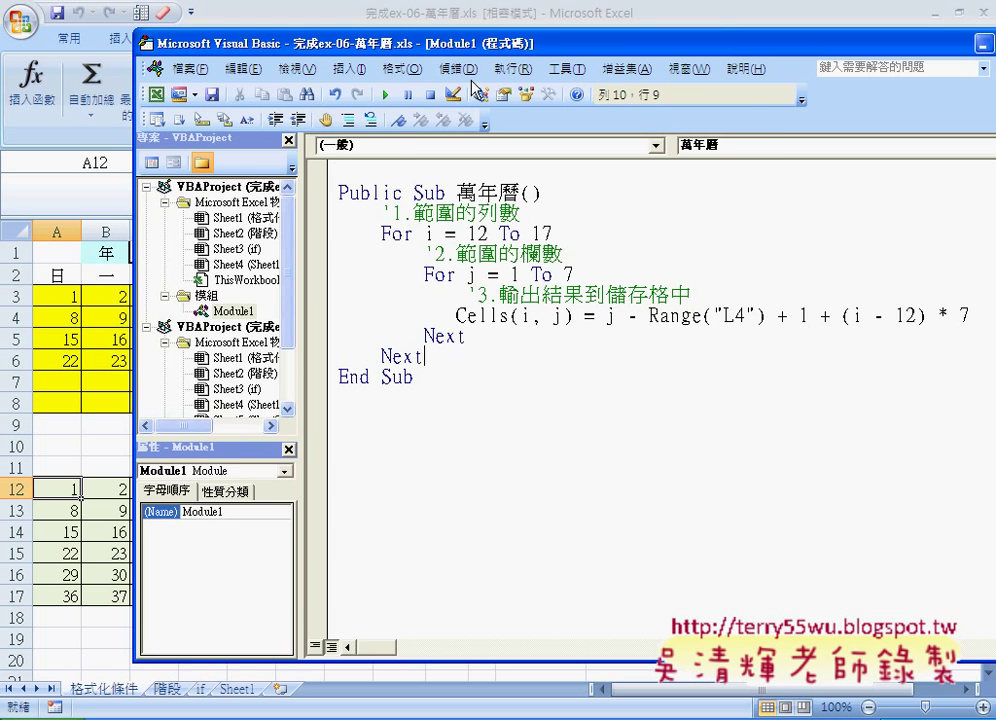
drag(464, 50, 557, 51)
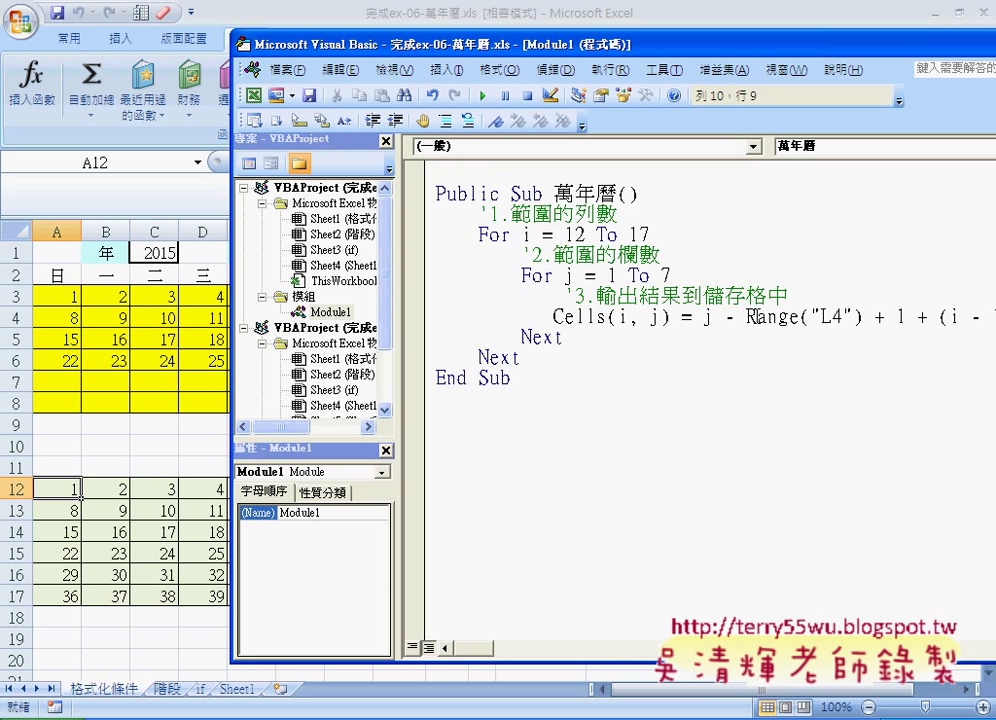
- Break on the Cells line, run 萬年曆, and confirm Range("L4") reads 1
drag(905, 316, 742, 316)
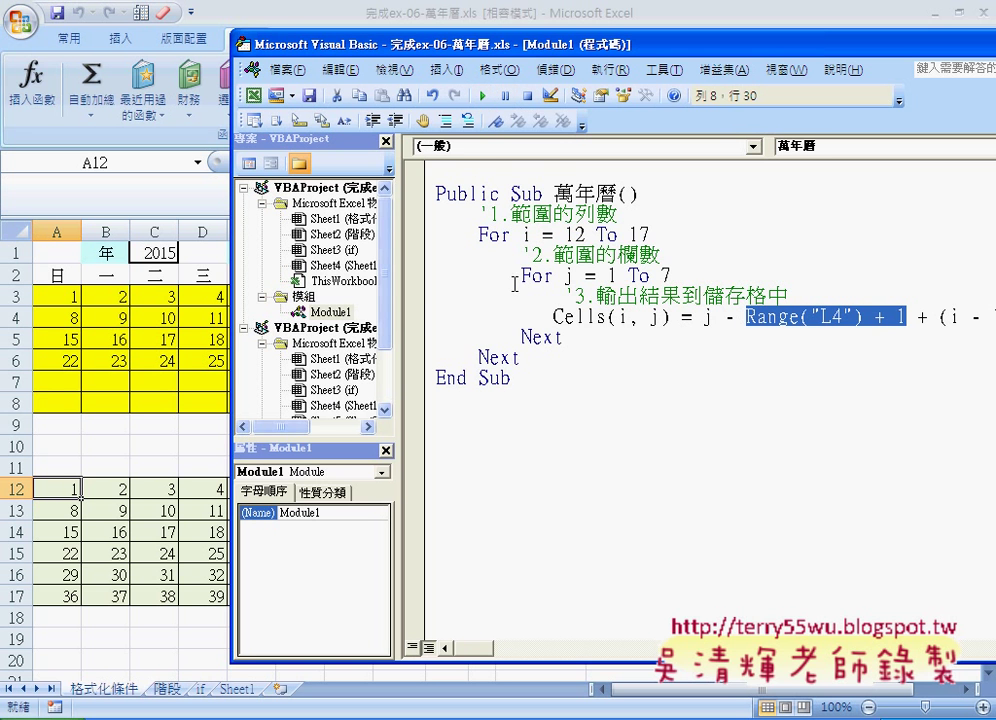
click(415, 317)
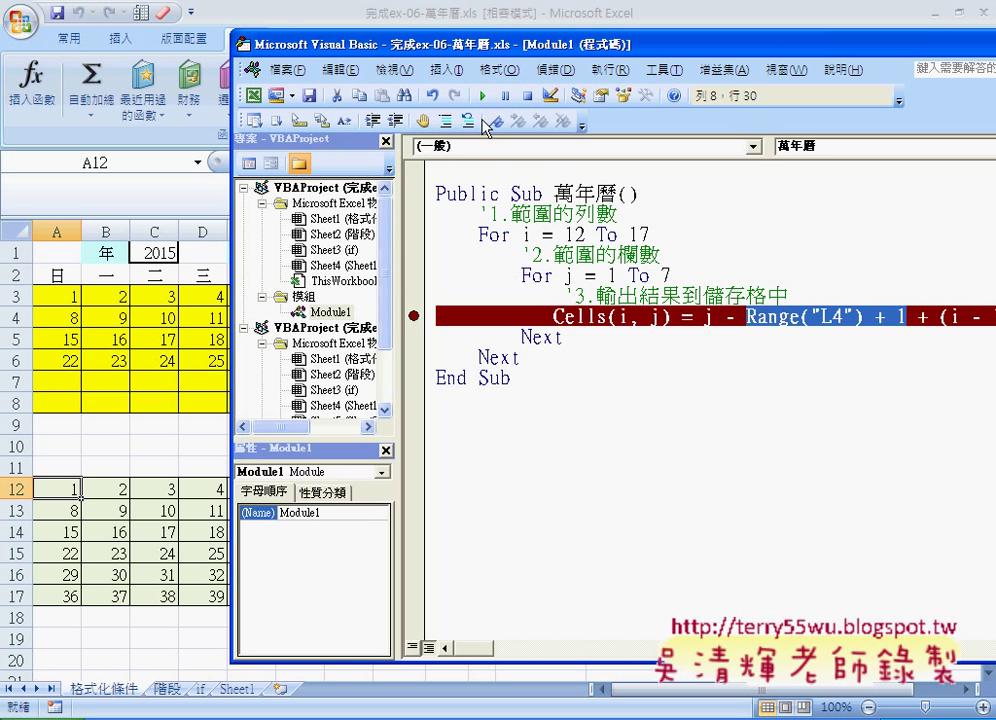
click(482, 95)
mouse_move(766, 318)
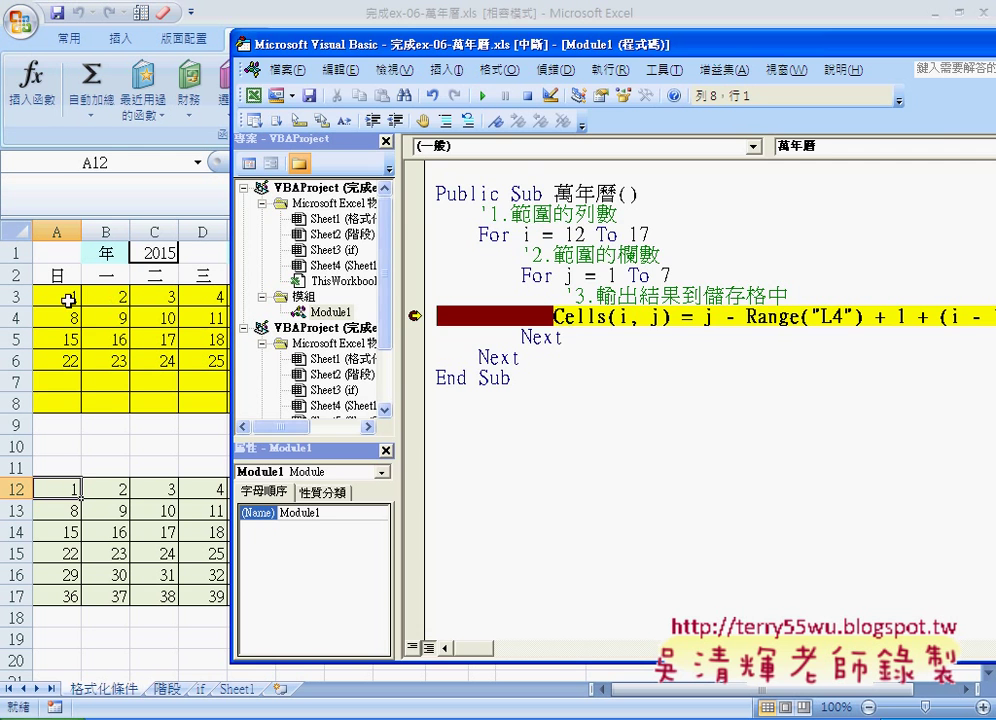
- Switch F1's month to 3, then 6, then 9 from its dropdown, showing September 2015
click(103, 420)
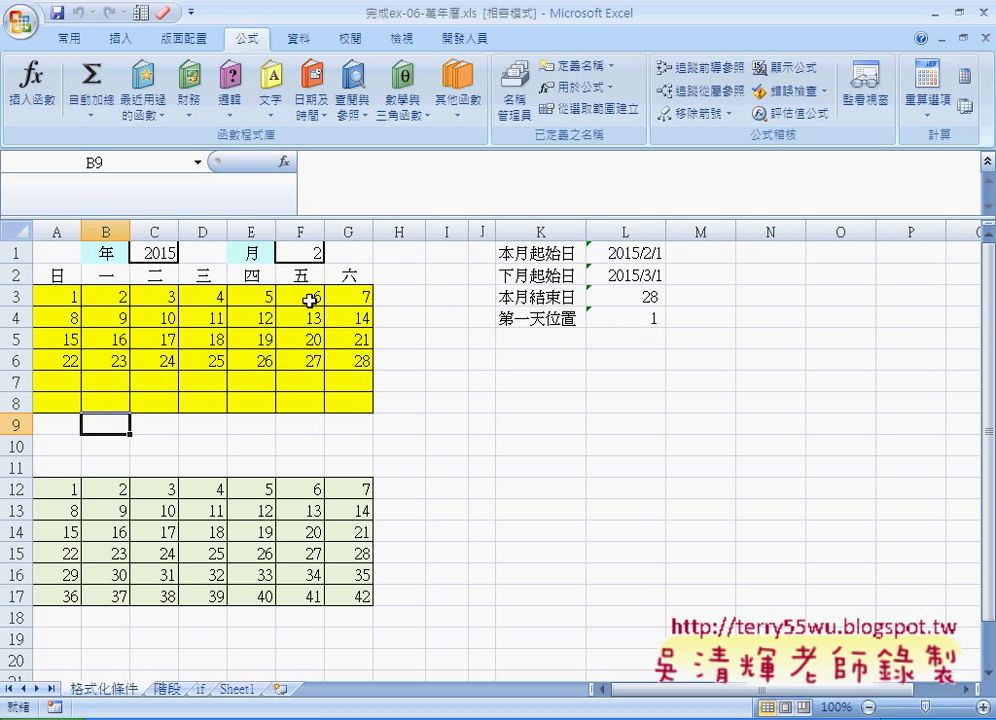
click(311, 252)
click(333, 253)
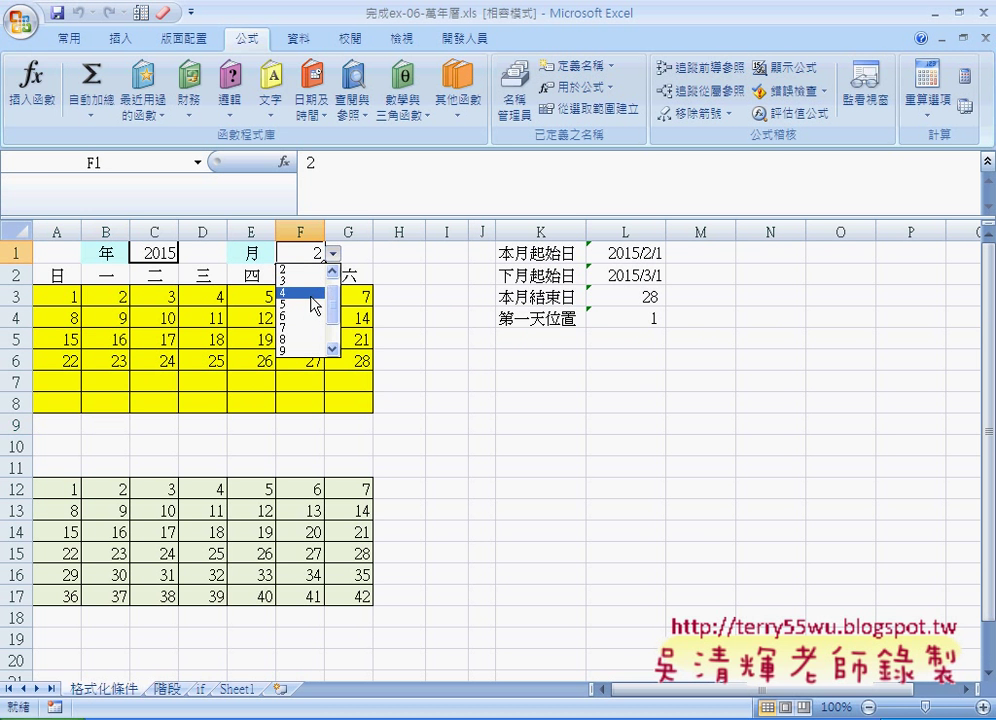
click(307, 281)
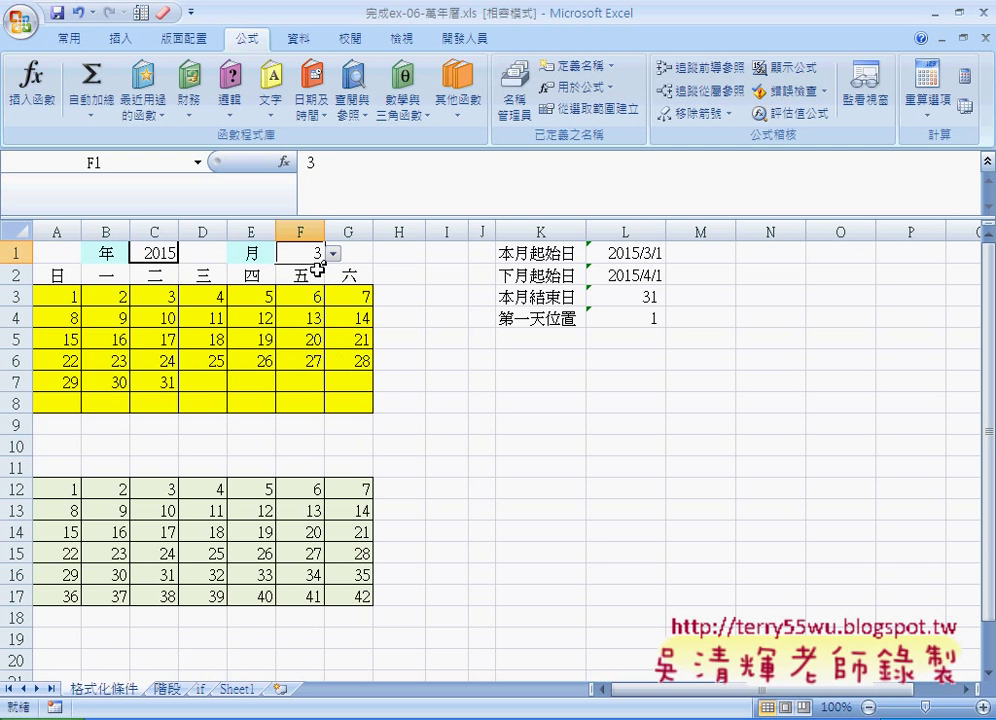
click(333, 253)
click(313, 311)
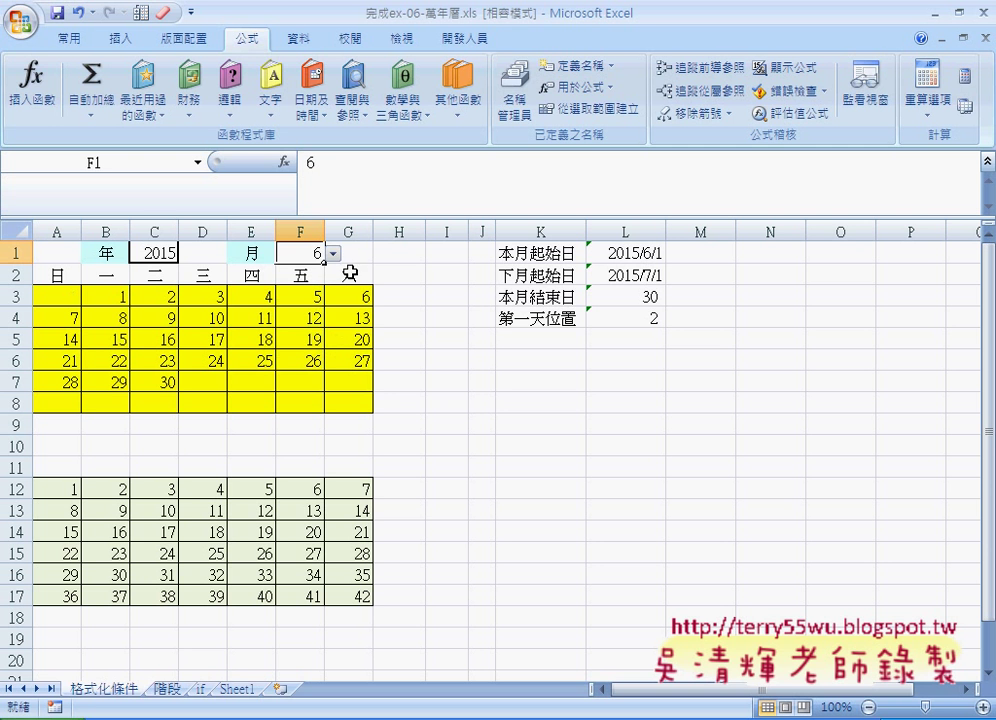
click(333, 253)
click(316, 328)
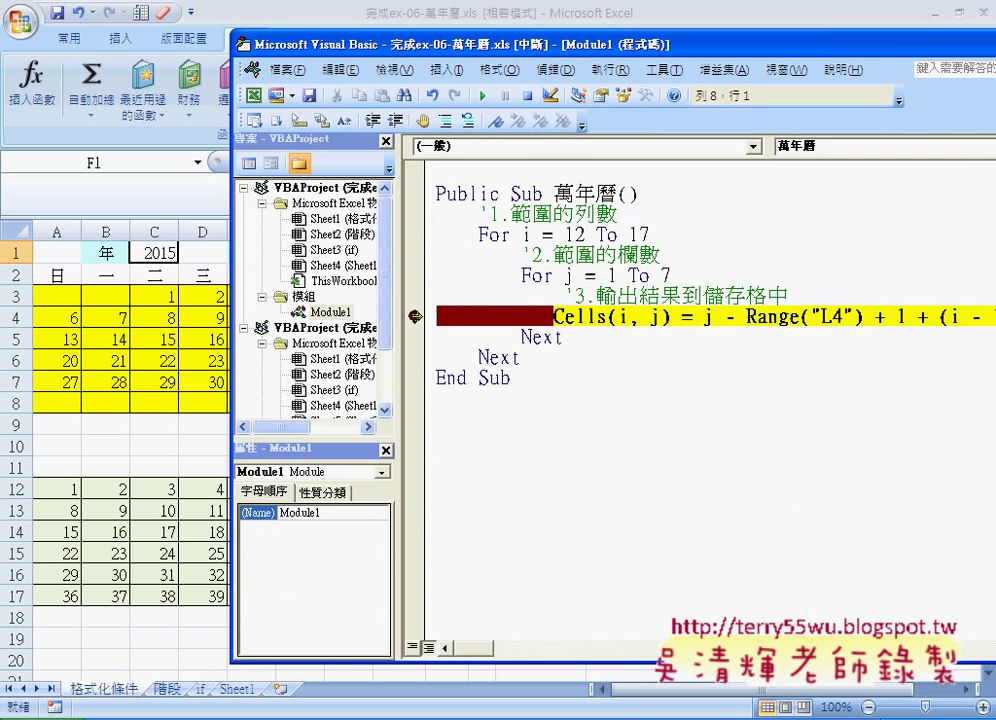
- Clear the breakpoint, reset the paused run, and rerun 萬年曆 for September
click(416, 316)
click(524, 97)
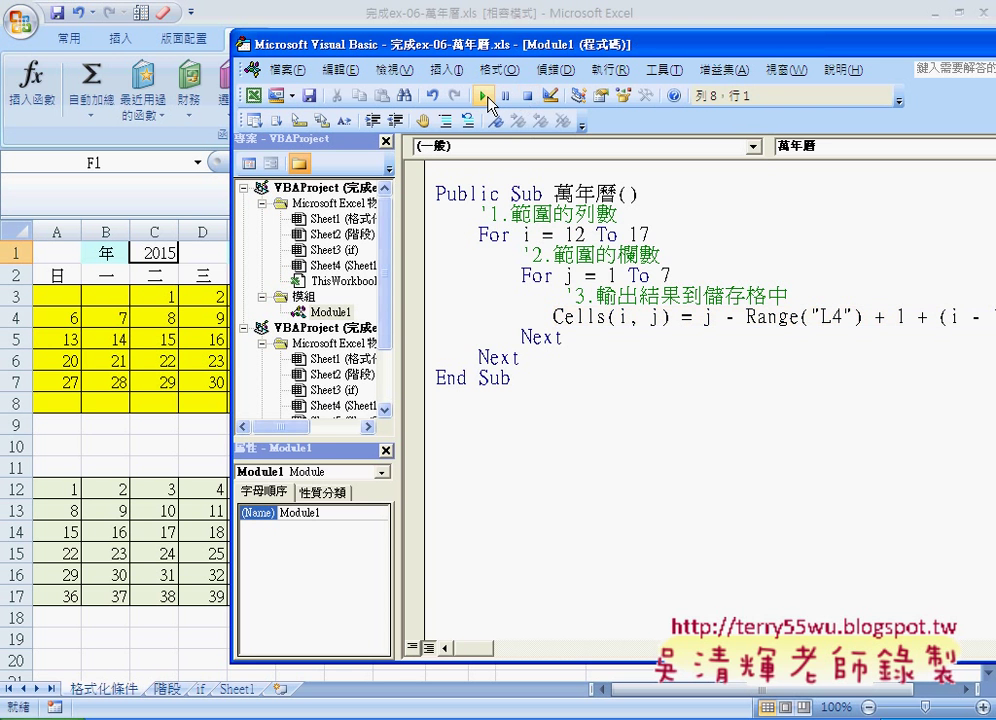
click(482, 97)
- Inspect A12:C12 for the offset values -1, 0, 1, then return to the code editor
drag(464, 48, 508, 56)
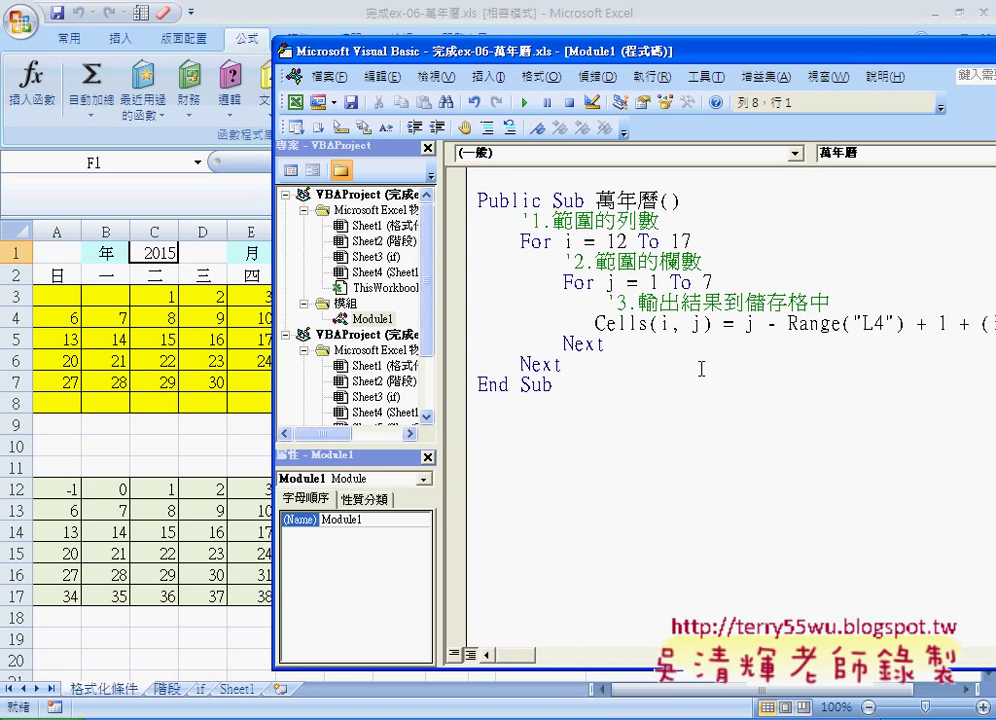
drag(788, 323, 905, 323)
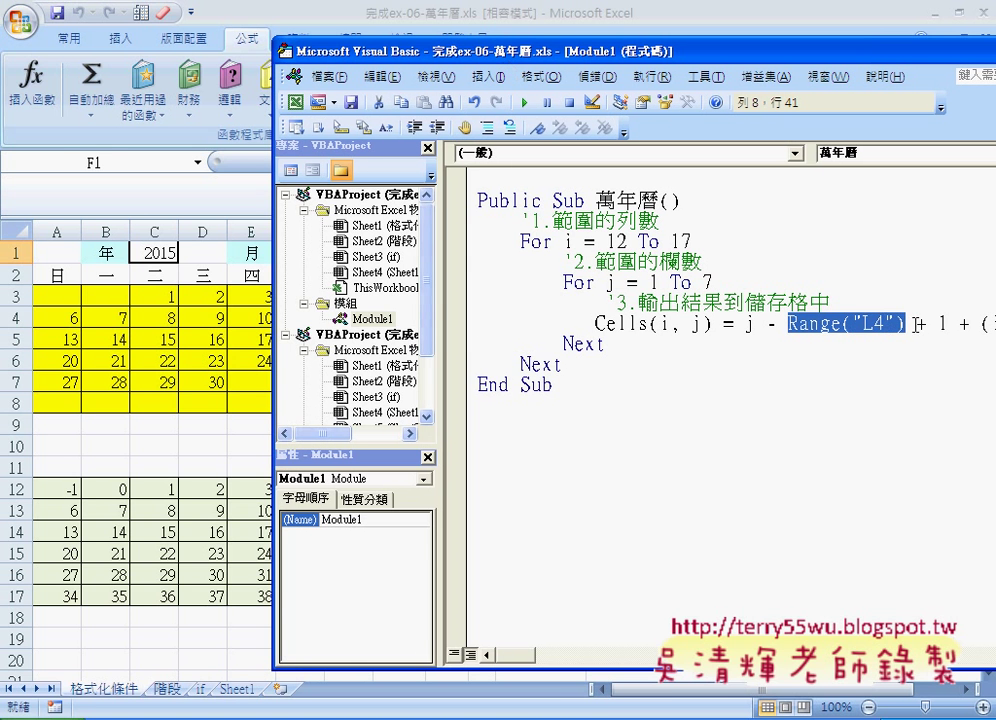
drag(64, 492, 89, 491)
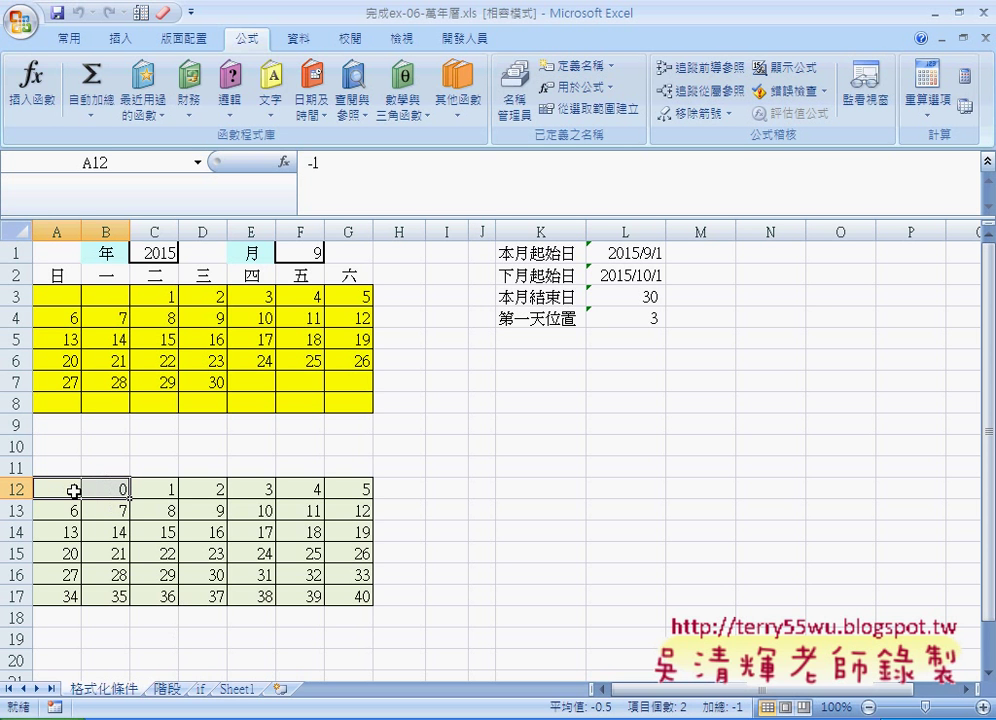
click(160, 489)
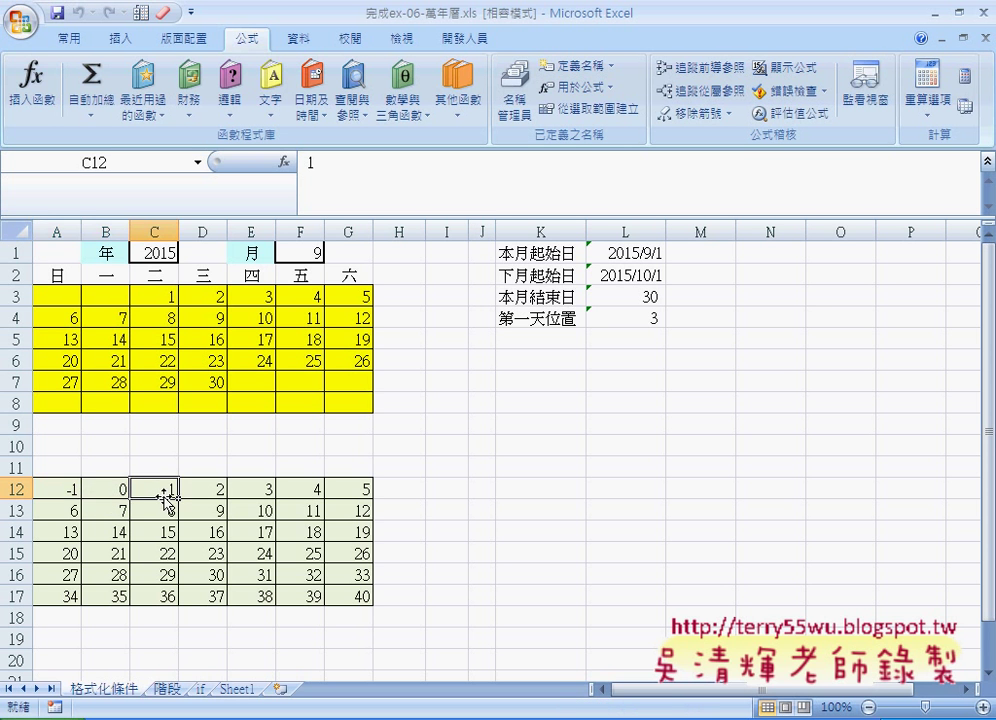
drag(116, 489, 53, 489)
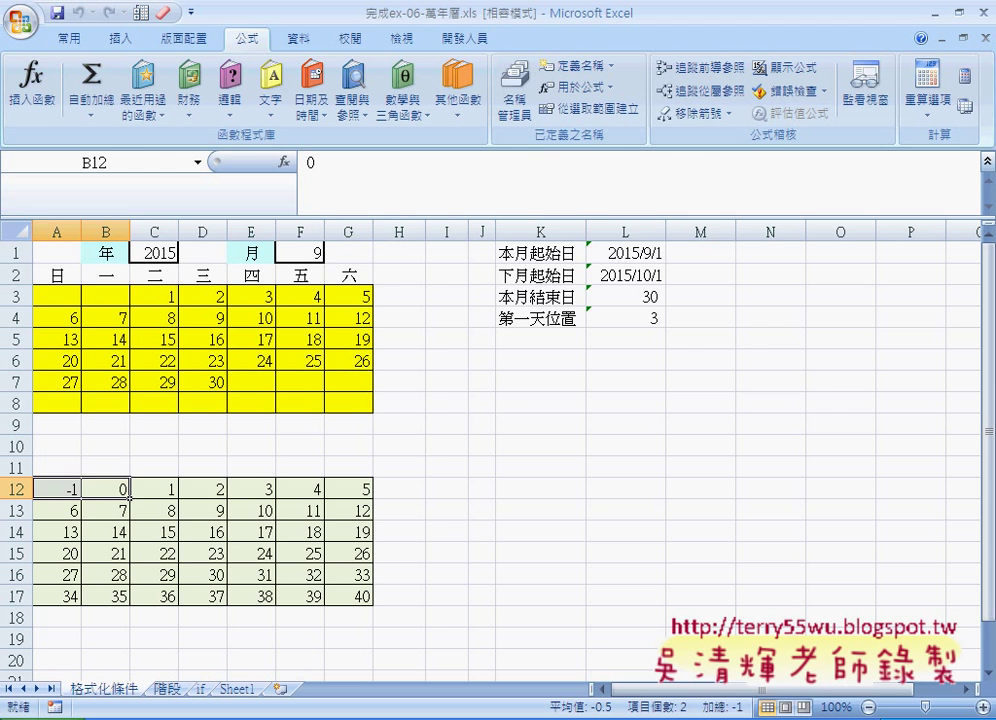
click(643, 657)
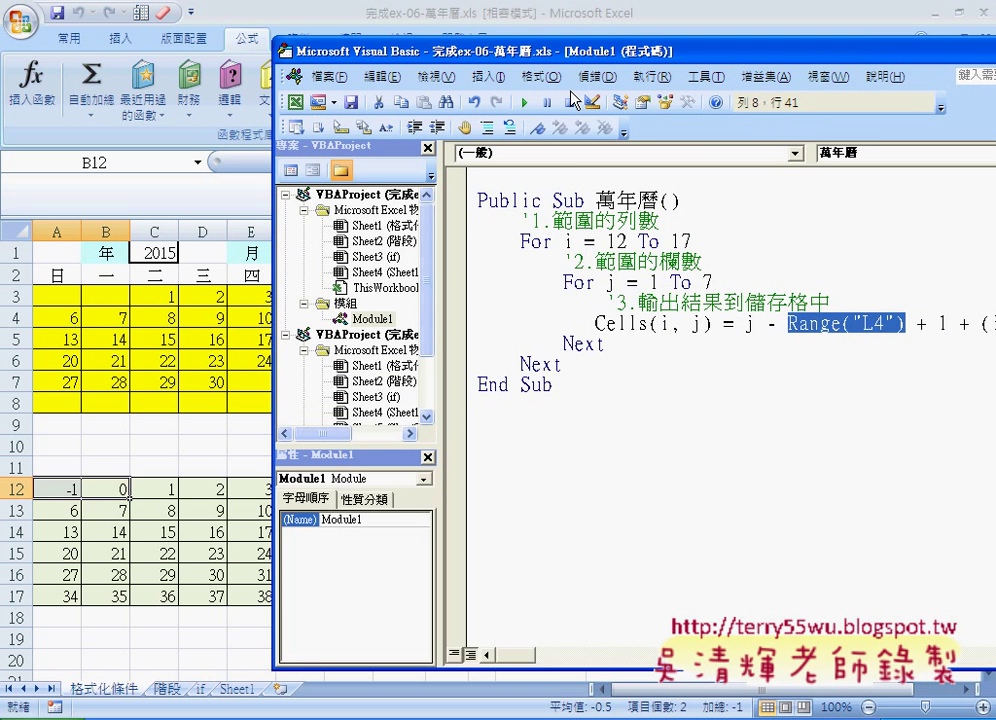
- Maximize the VBA editor and highlight j - Range("L4") + 1 + (i - 12) * 7
drag(551, 51, 264, 52)
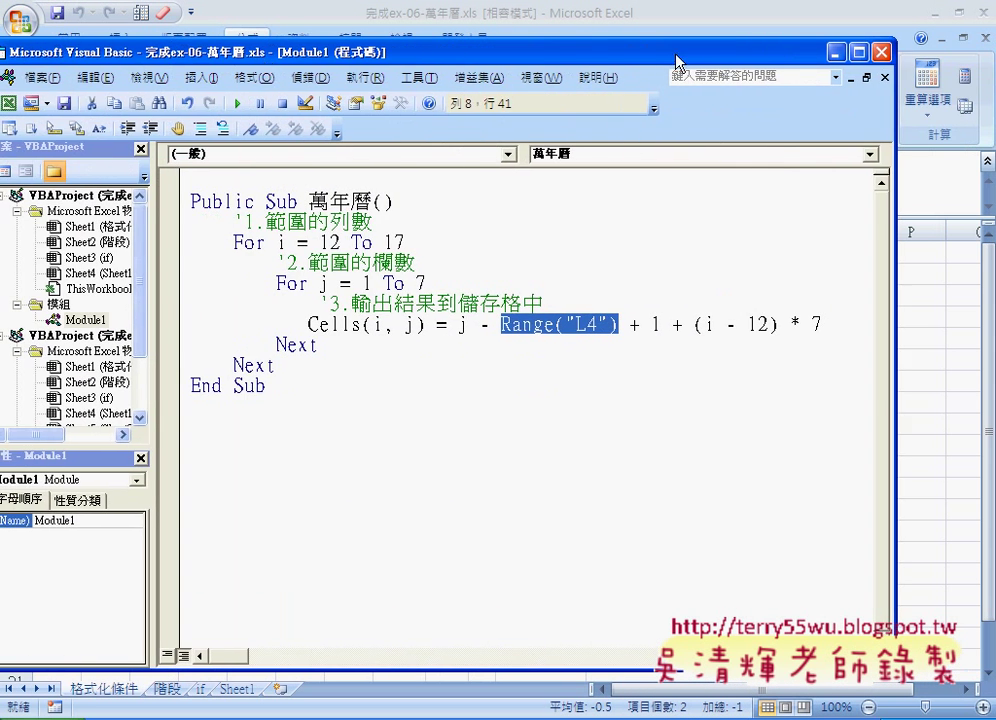
double_click(676, 58)
click(479, 287)
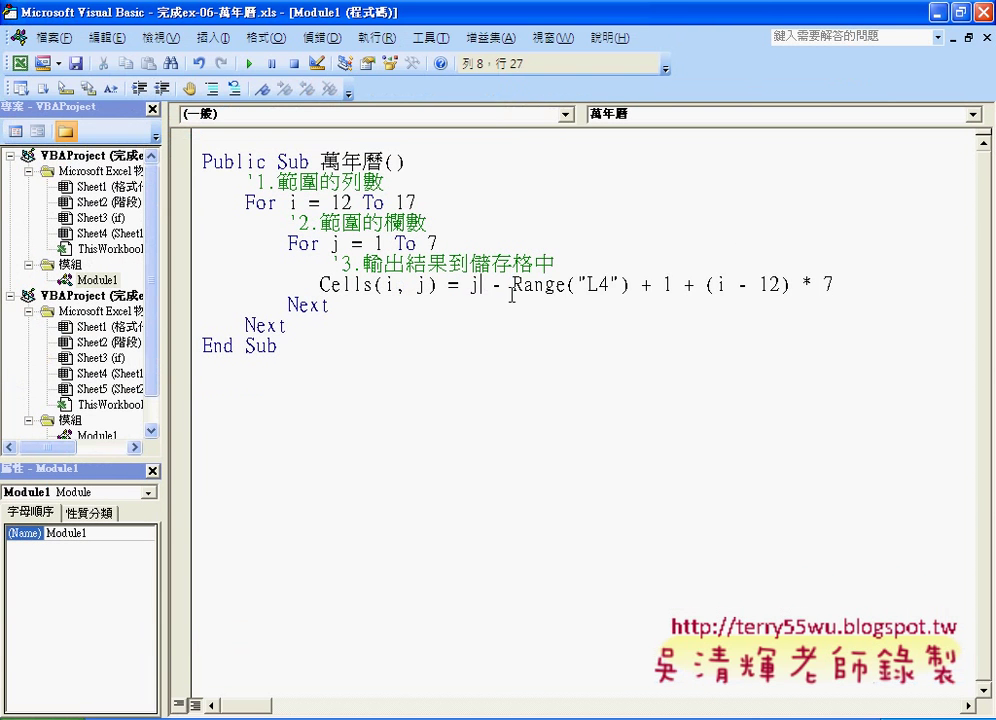
drag(470, 287, 840, 287)
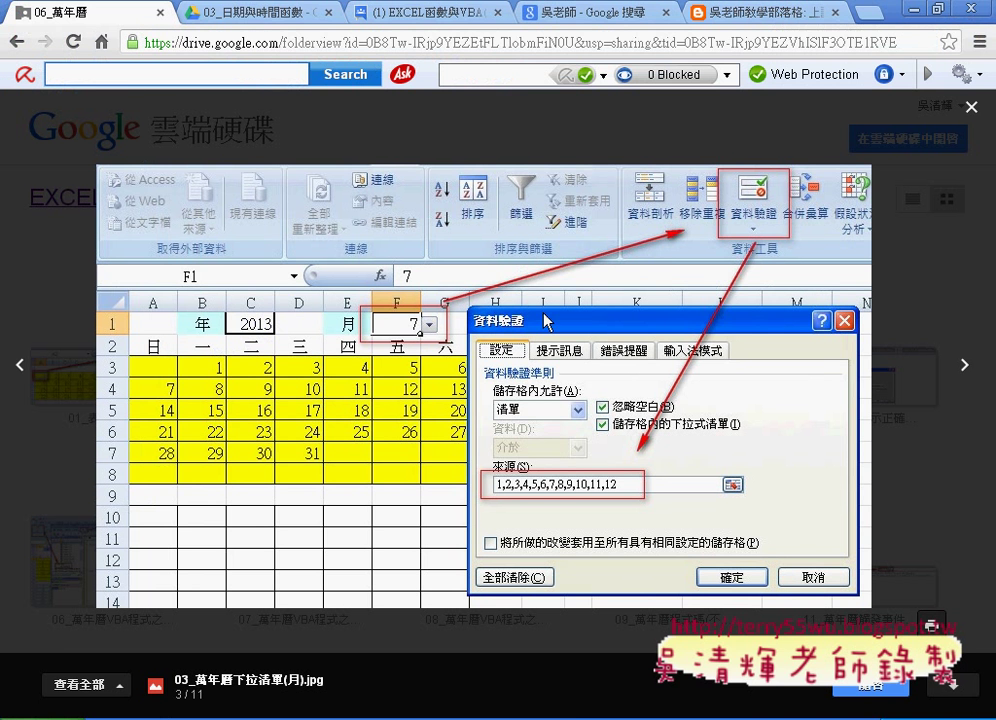
- Advance three images to 06_萬年曆VBA程式之1.png, image 6 of 11
click(961, 368)
click(961, 369)
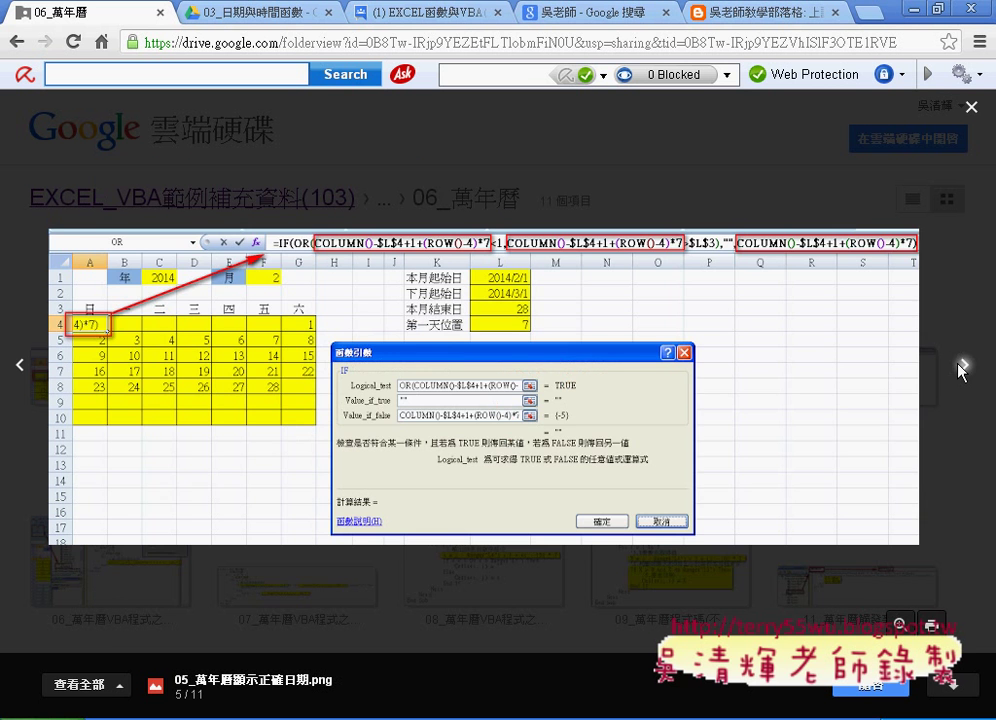
click(961, 369)
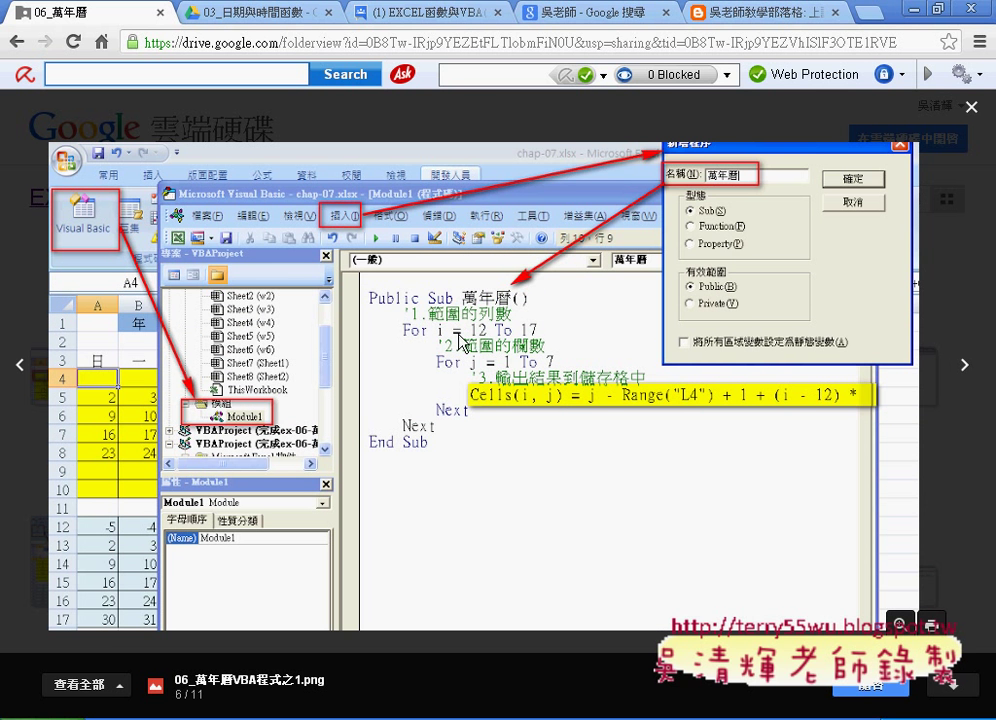